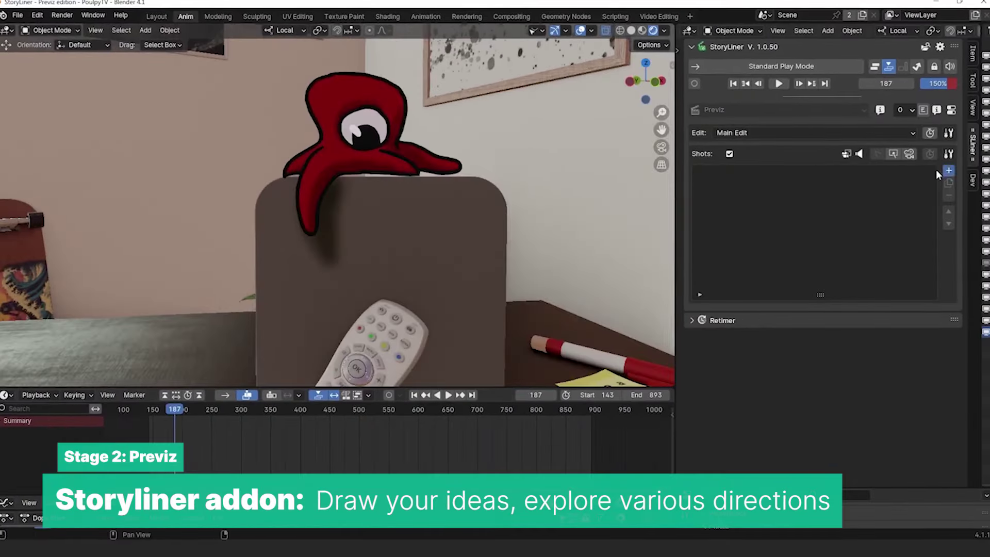
Add previz shots Sh0010 through Sh0040 in StoryLiner and play the edit in Edit Play Mode
left_click(948, 171)
left_click(806, 327)
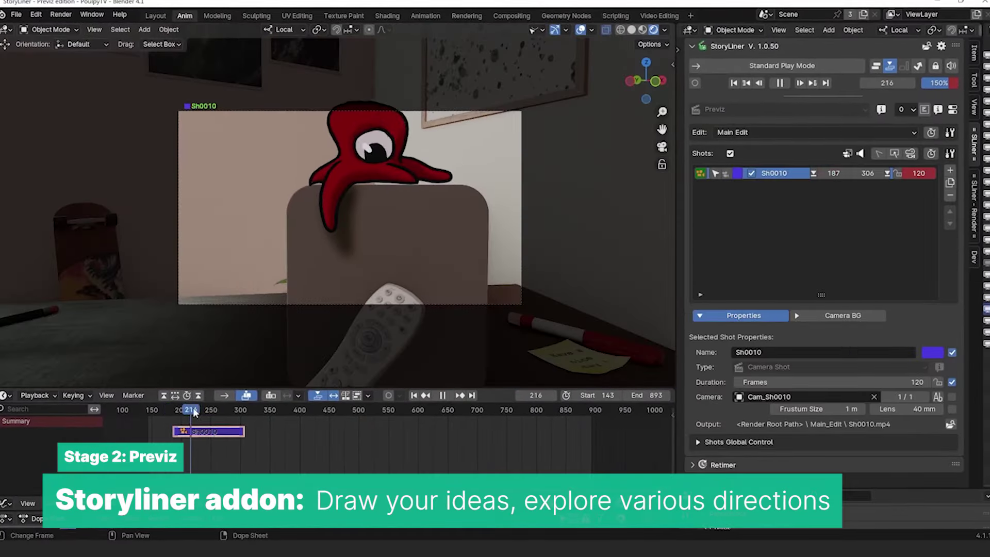
left_click(951, 171)
left_click(818, 325)
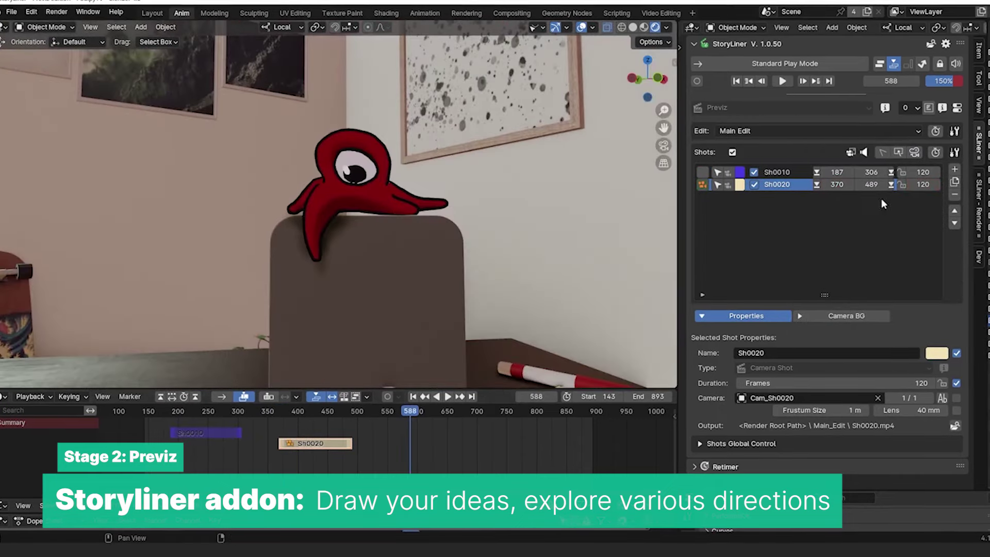
left_click(953, 170)
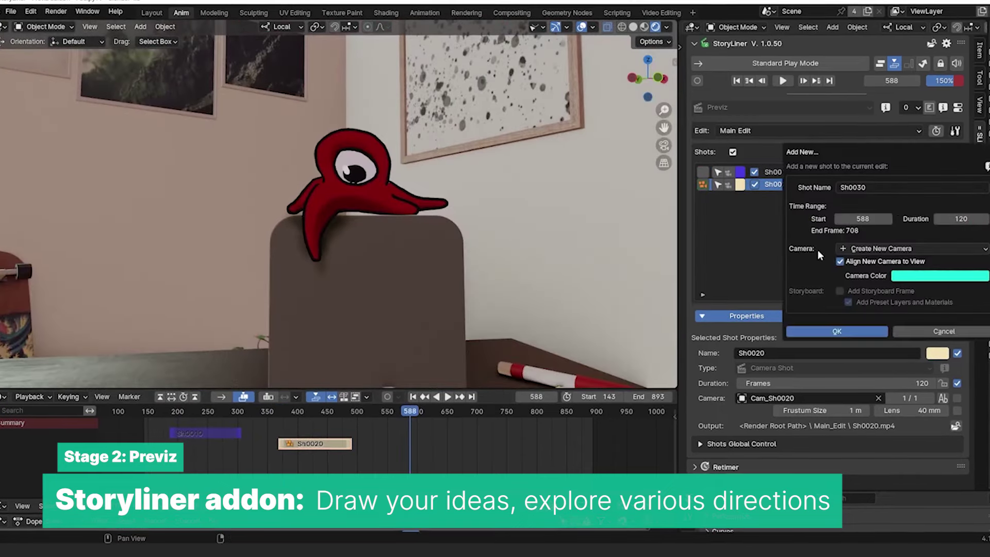
left_click(817, 325)
left_click(956, 168)
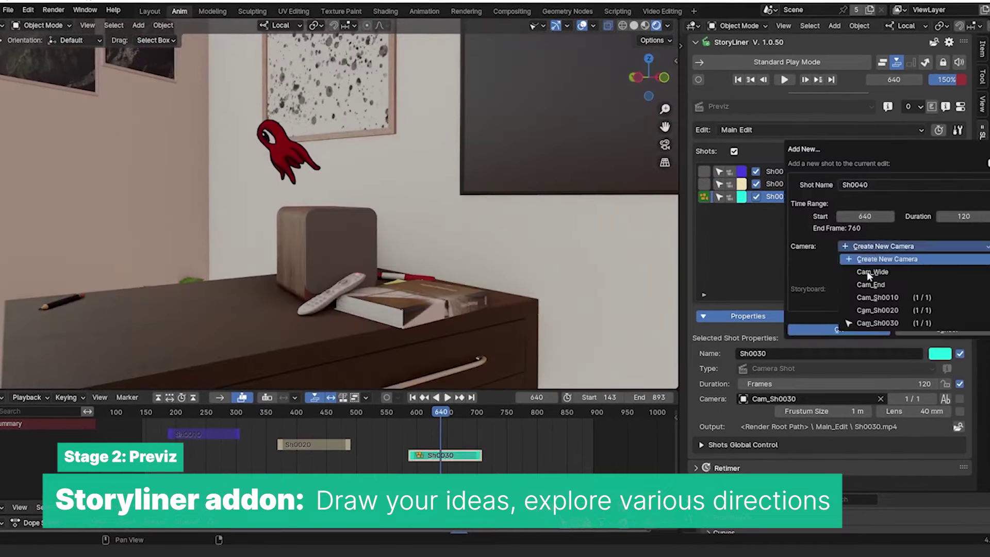
left_click(855, 330)
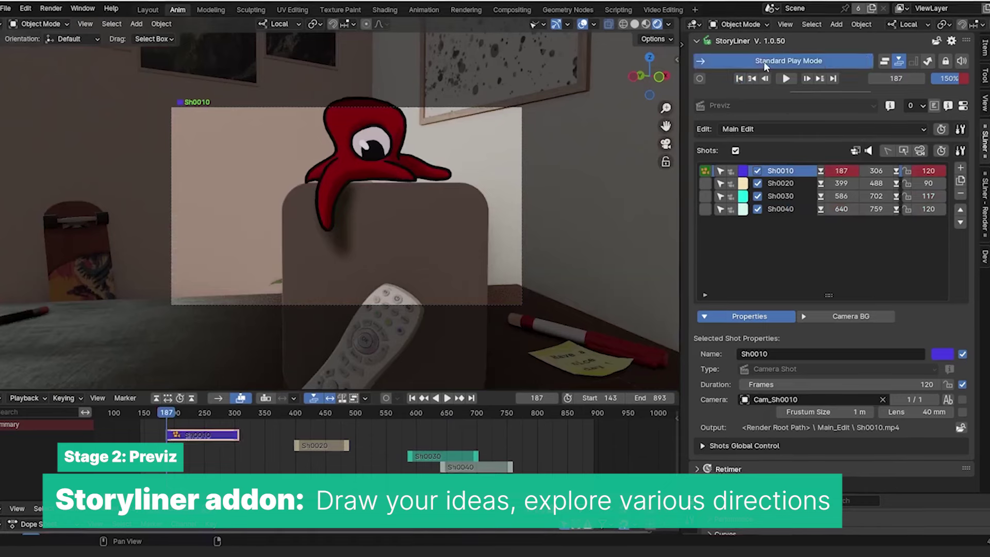
left_click(764, 62)
left_click(785, 79)
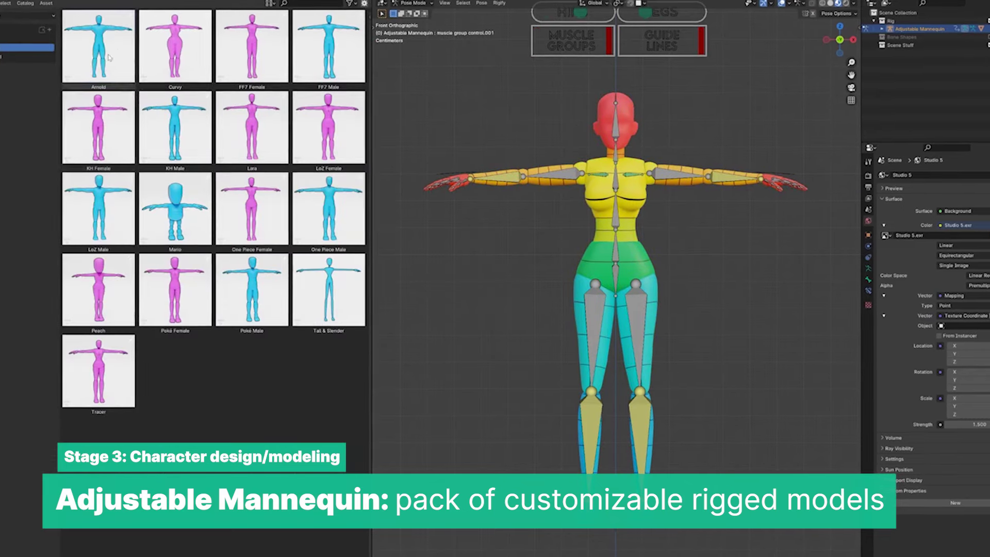
Blend the Curvy body into the mannequin and apply the Spiderman crouch, Sword Stance and hands-behind-head poses
left_click(176, 65)
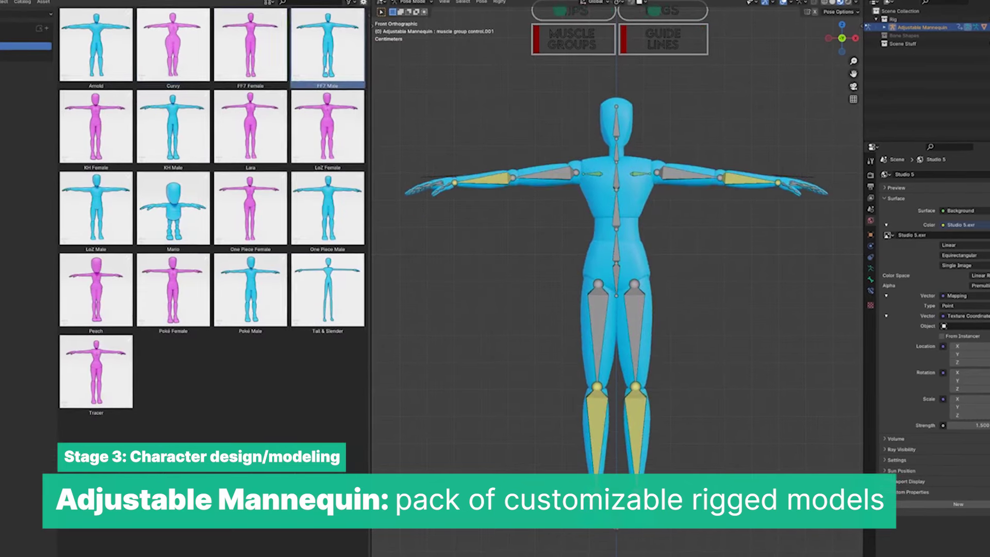
left_click(160, 222)
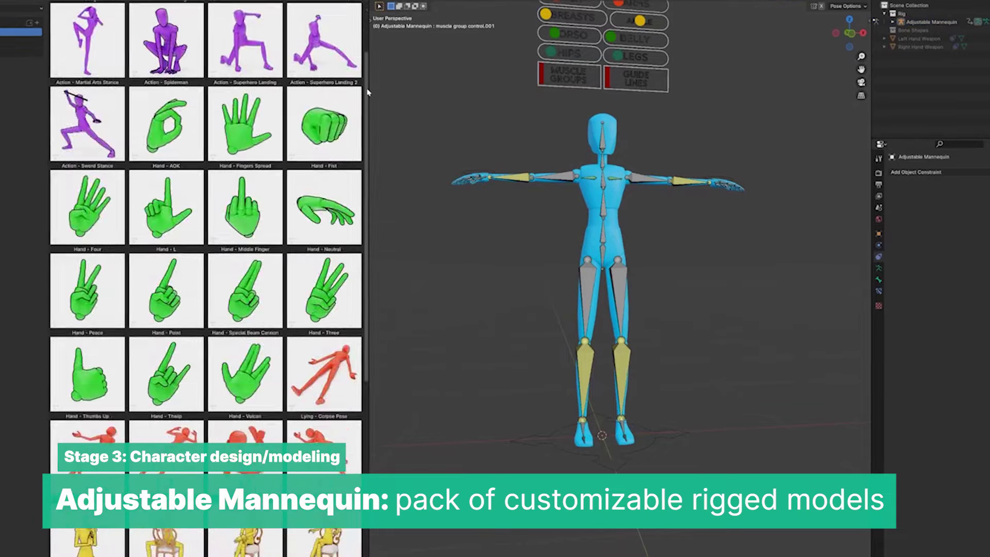
scroll(361, 90, "down", 5)
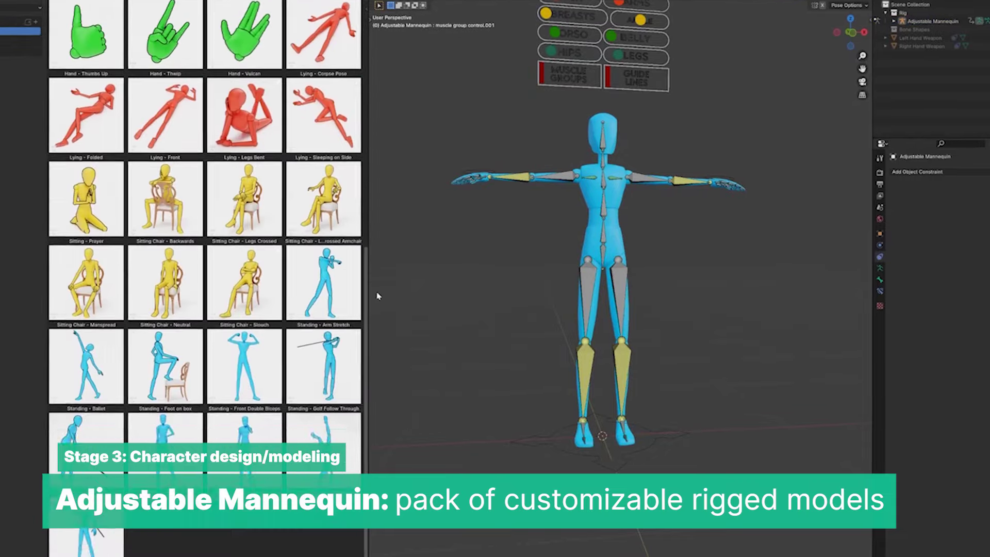
scroll(363, 72, "up", 6)
double_click(187, 121)
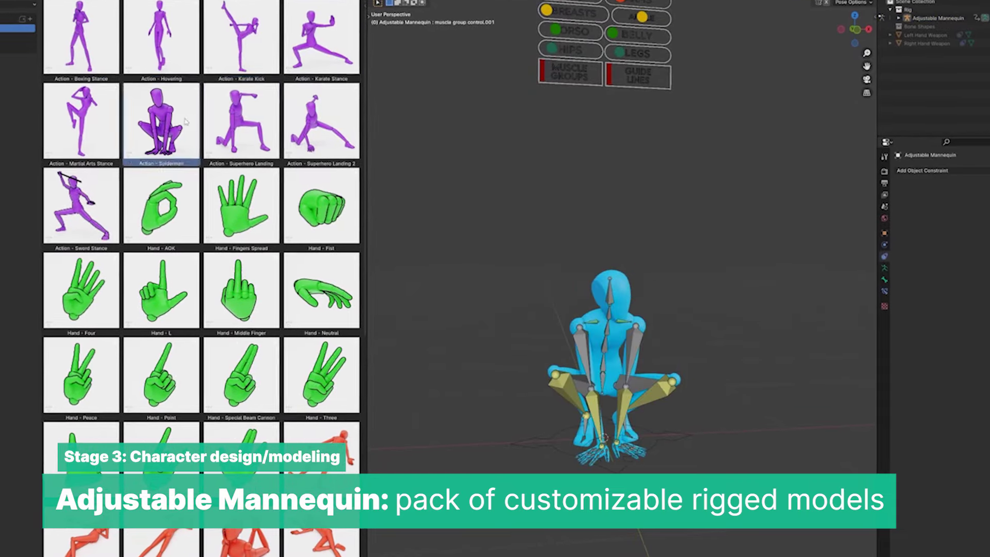
double_click(79, 207)
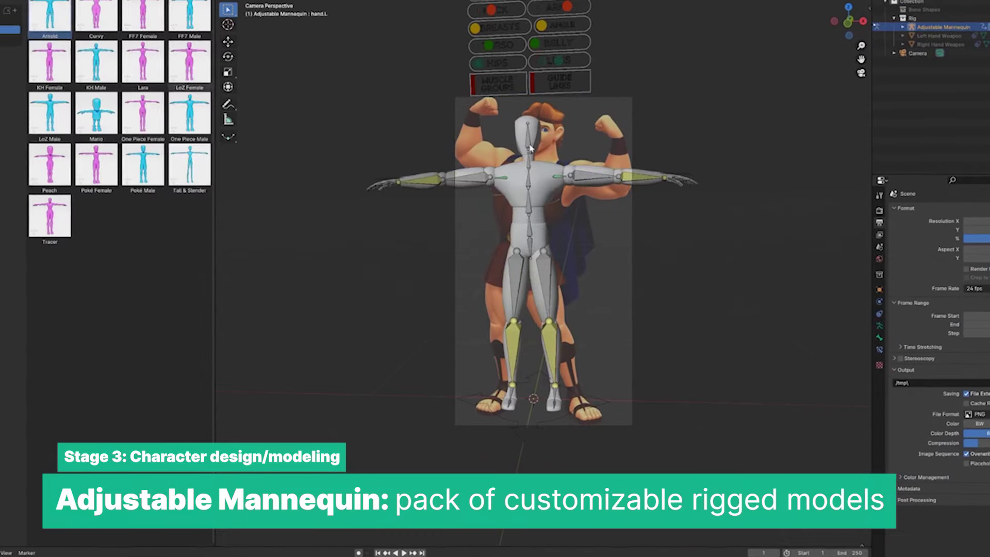
double_click(142, 412)
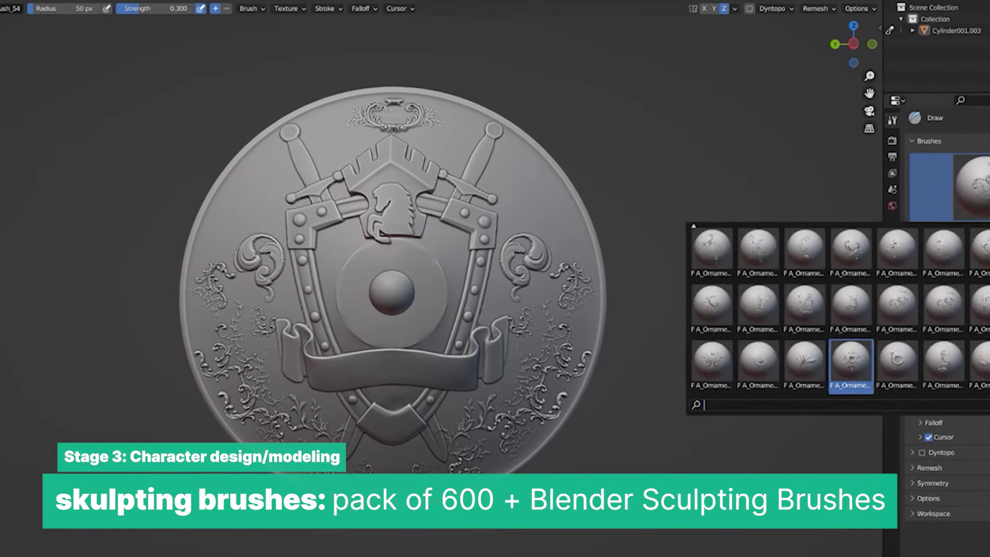
Pick an ornament brush from the library for the shield relief
left_click(954, 191)
left_click(928, 340)
left_click(953, 191)
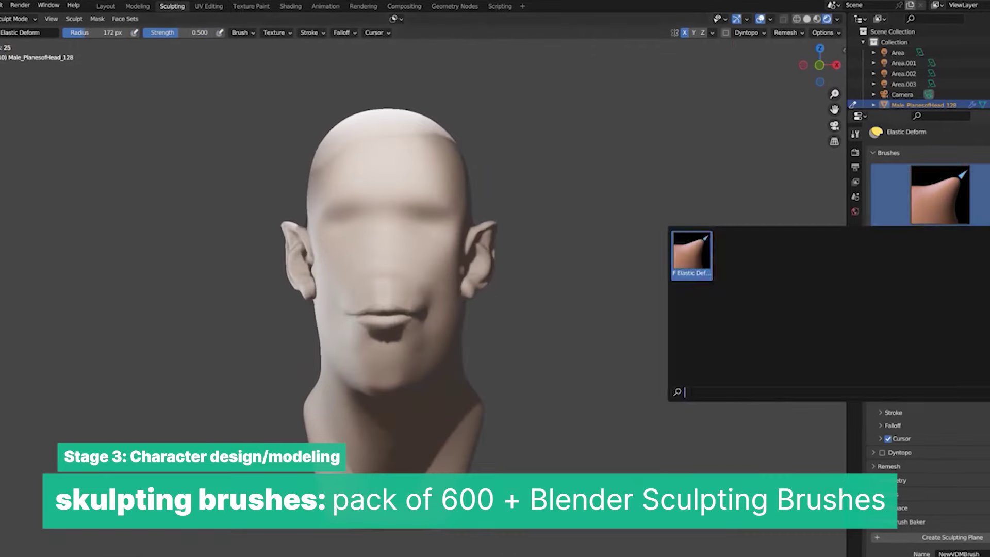
Choose the Face_VDMBrush_06 face brush to sculpt a nose, then browse for a Folds brush
left_click(691, 255)
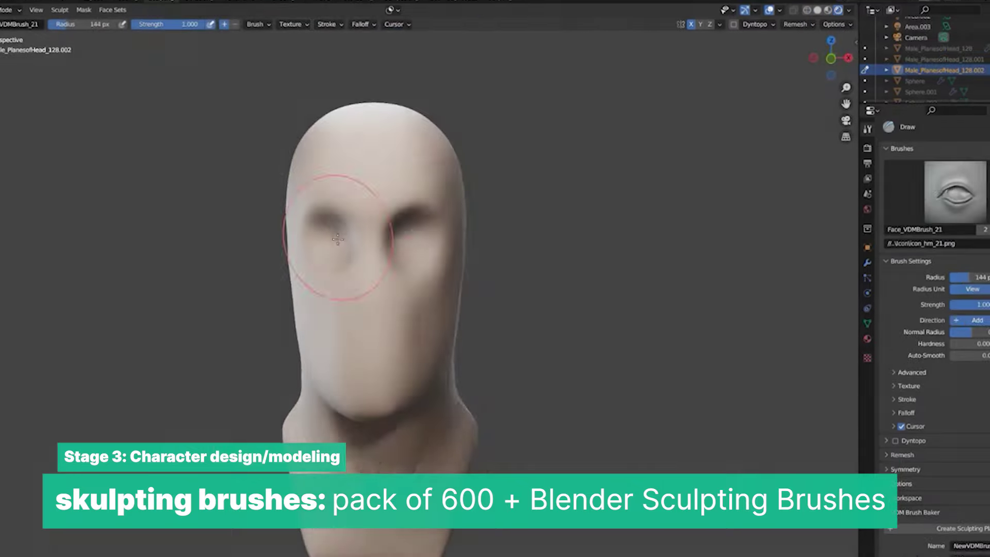
left_click(953, 191)
left_click(718, 250)
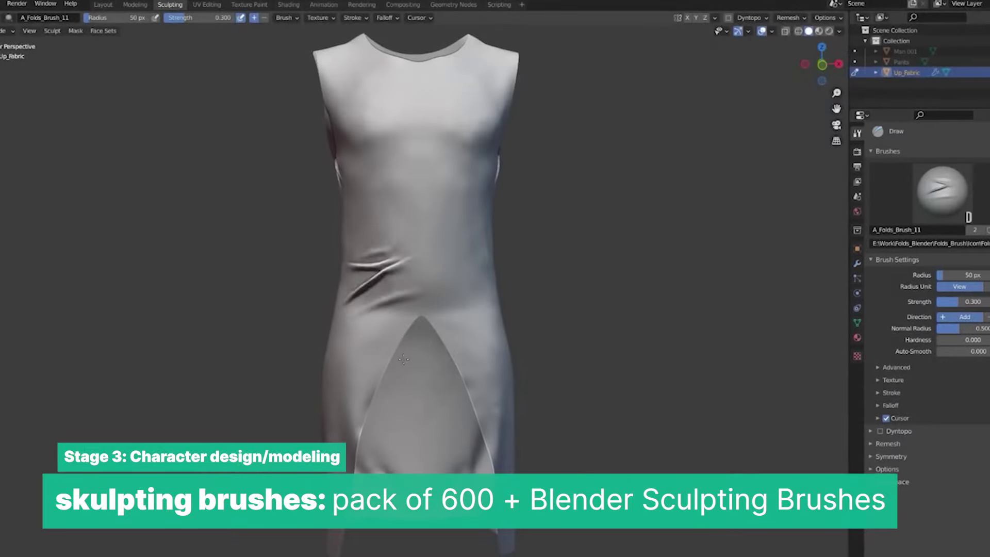
left_click(946, 189)
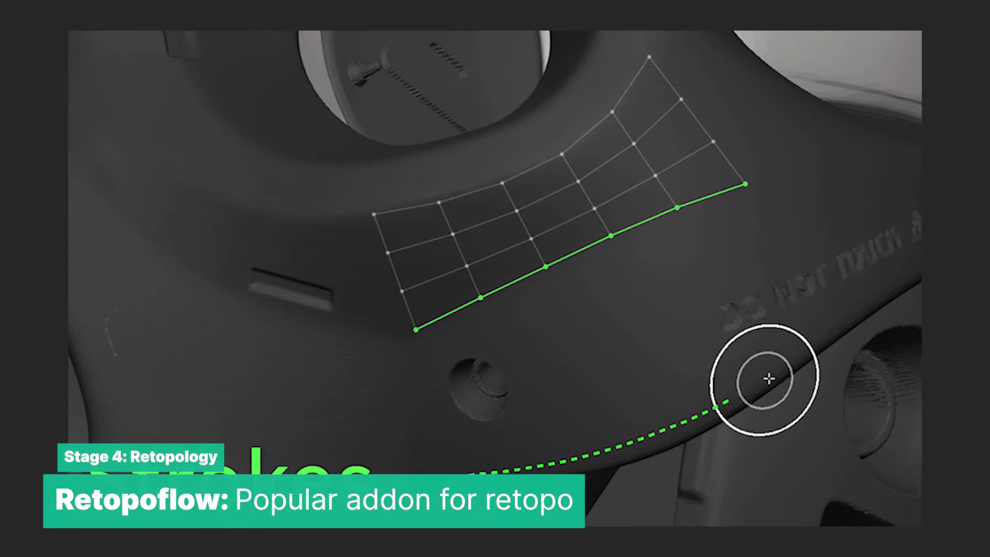
Draw RetopoFlow strokes extending the quad strip along the scanned part's edge
left_click_drag(855, 303, 856, 304)
left_click_drag(449, 302, 536, 275)
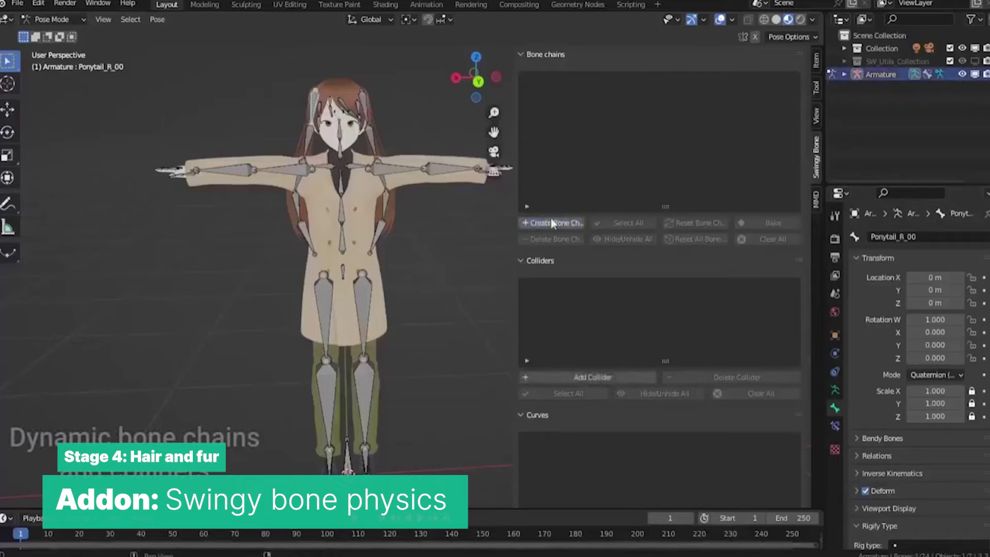
Create a Swingy Bone chain from the selected ponytail bones
left_click(552, 223)
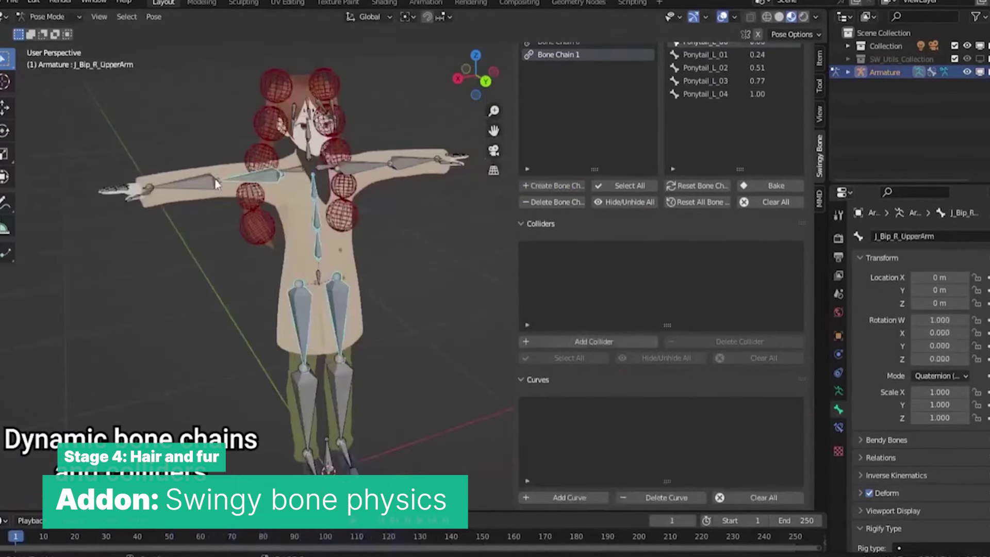
Add a Sphere collider to the character's body
left_click(567, 342)
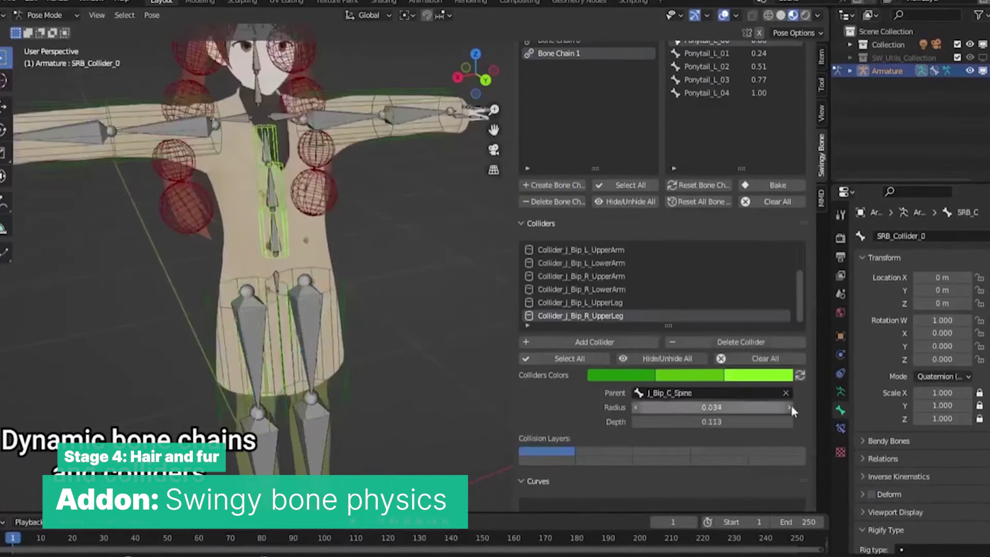
left_click(598, 380)
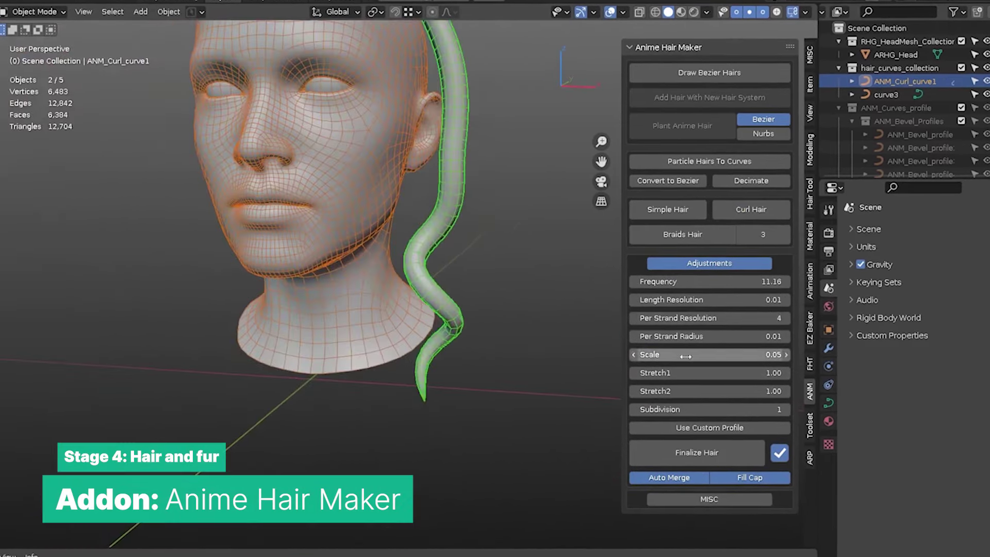
Increase the Stretch1 value to reshape the curly hair strand
left_click_drag(706, 372, 727, 373)
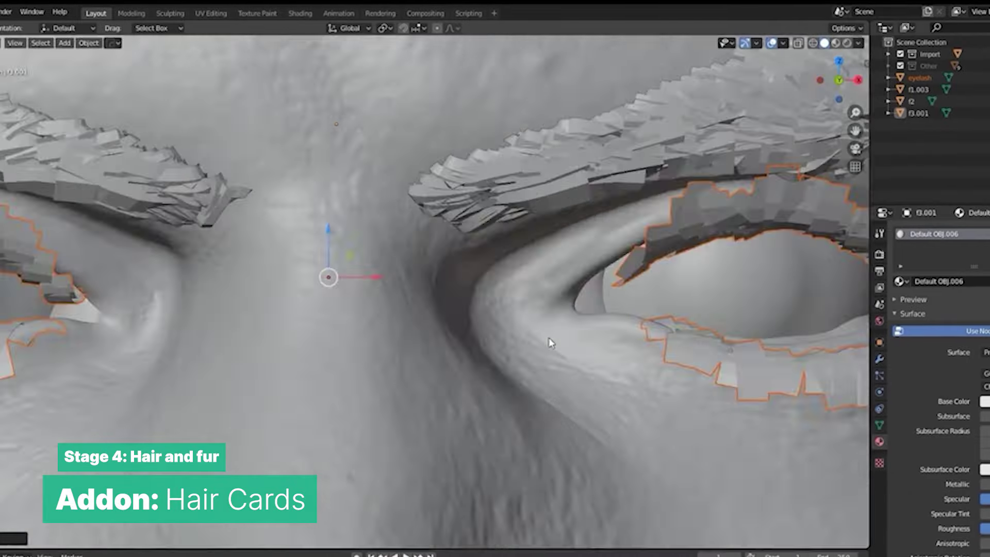
Move the selected eyelash pieces along the X axis into place around the eye
key("g")
key("x")
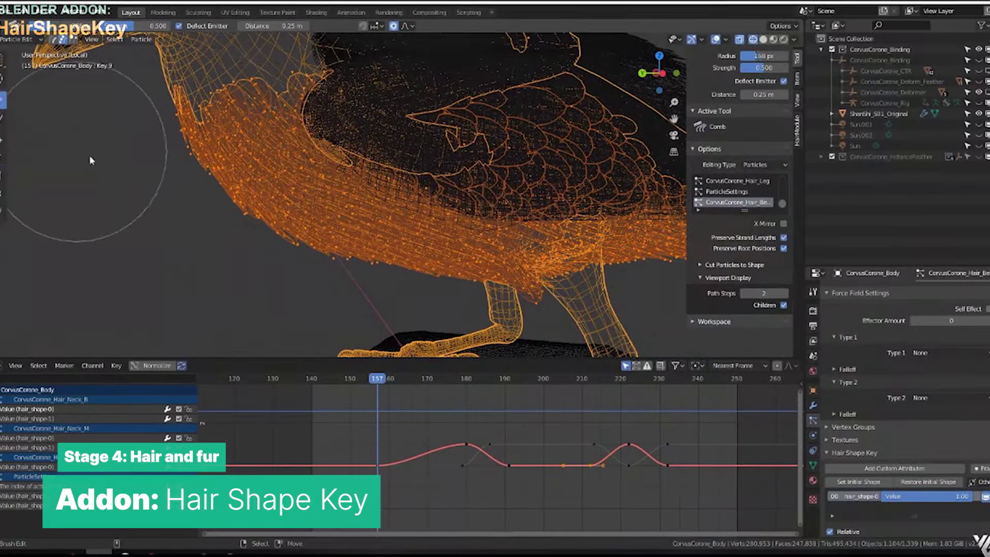
Blend the crow's feathers toward the hair shape key, comb the kudu's neck hair, and open the value's keyframe options
middle_click_drag(89, 156, 243, 190)
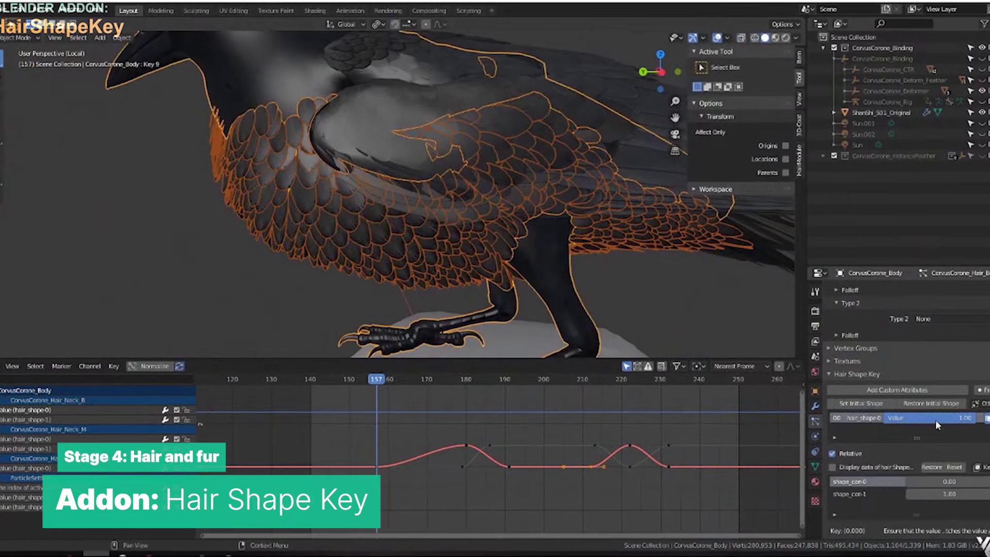
mouse_move(935, 419)
left_mouse_down()
mouse_move(907, 420)
mouse_move(959, 420)
mouse_move(928, 420)
left_mouse_up()
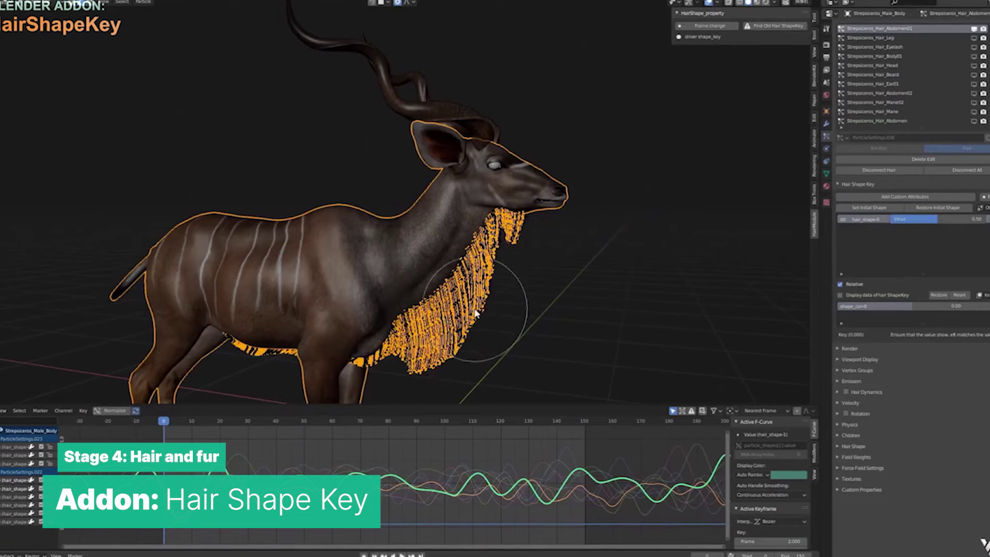
left_click_drag(474, 313, 422, 359)
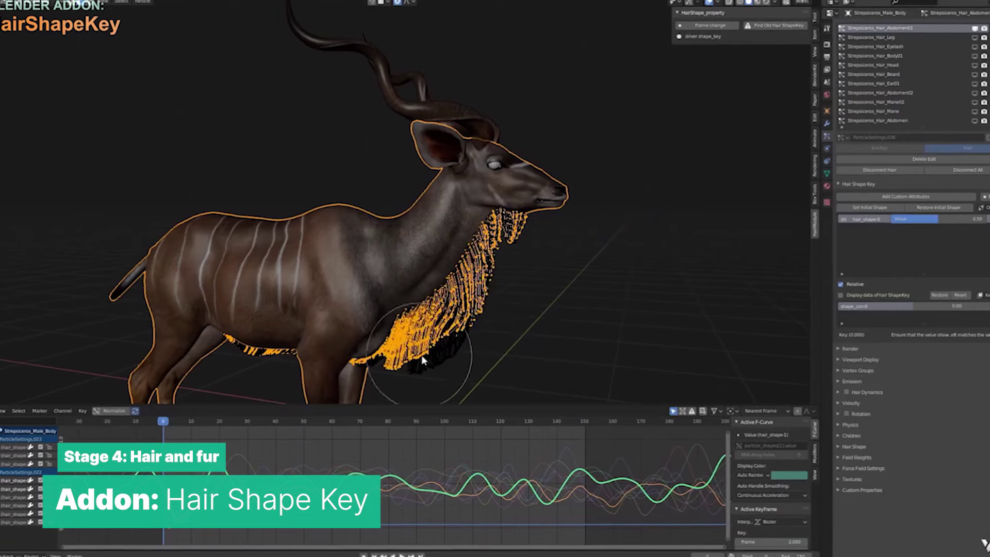
right_click(924, 218)
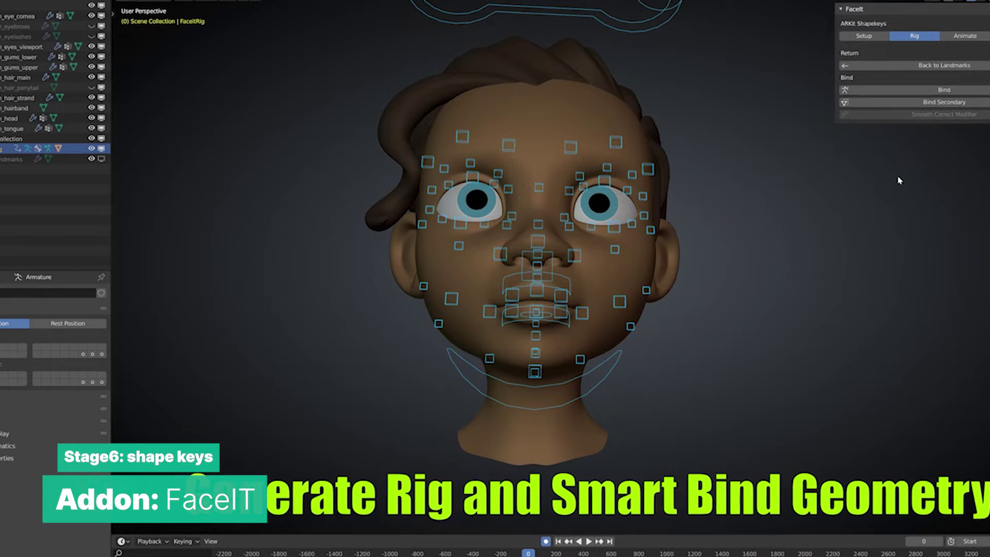
Preview the generated expressions, including eyeLookOutRight and mouthPucker
left_click(965, 37)
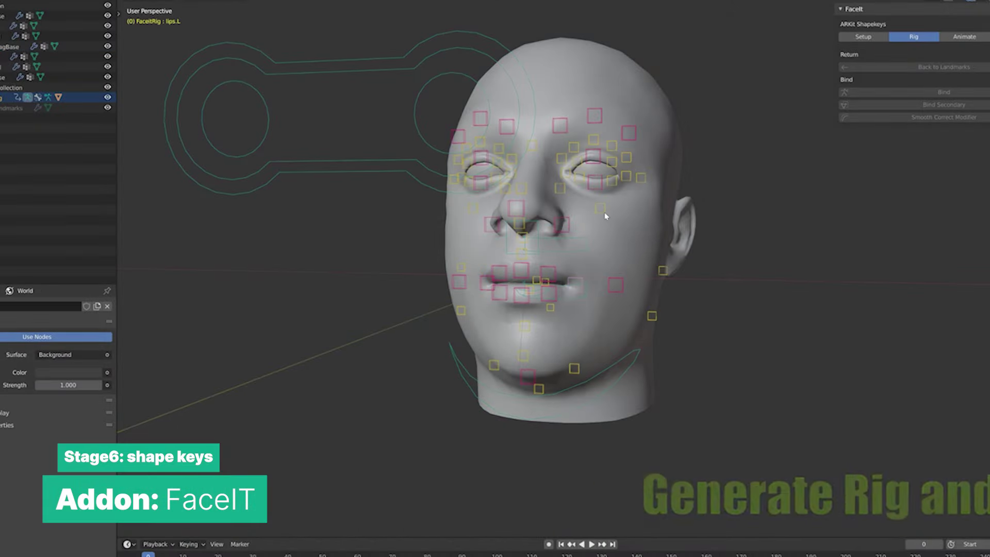
left_click(884, 131)
left_click(885, 233)
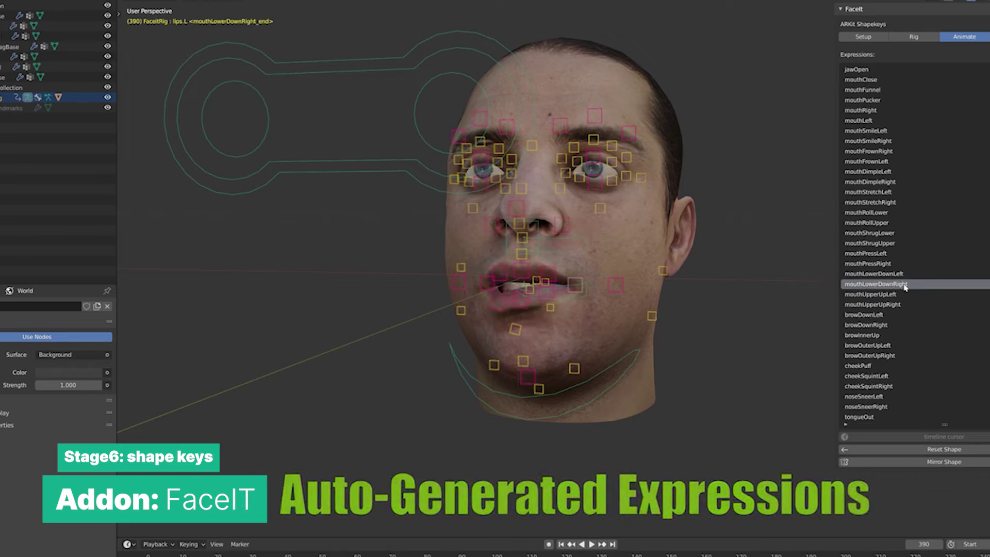
left_click(876, 355)
left_click(876, 386)
left_click(876, 406)
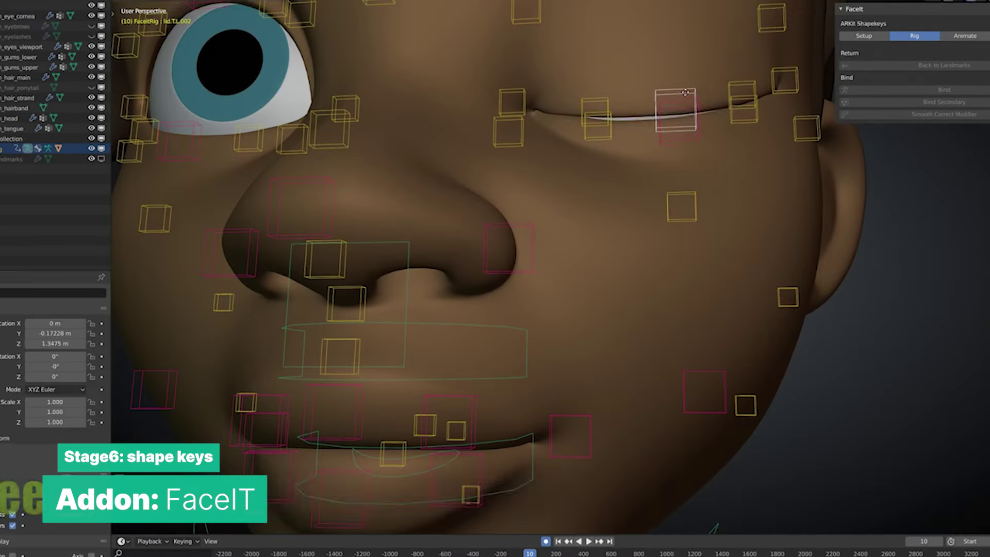
Bake the expressions into ARKit shape keys on the cartoon head
scroll(570, 364, "down", 5)
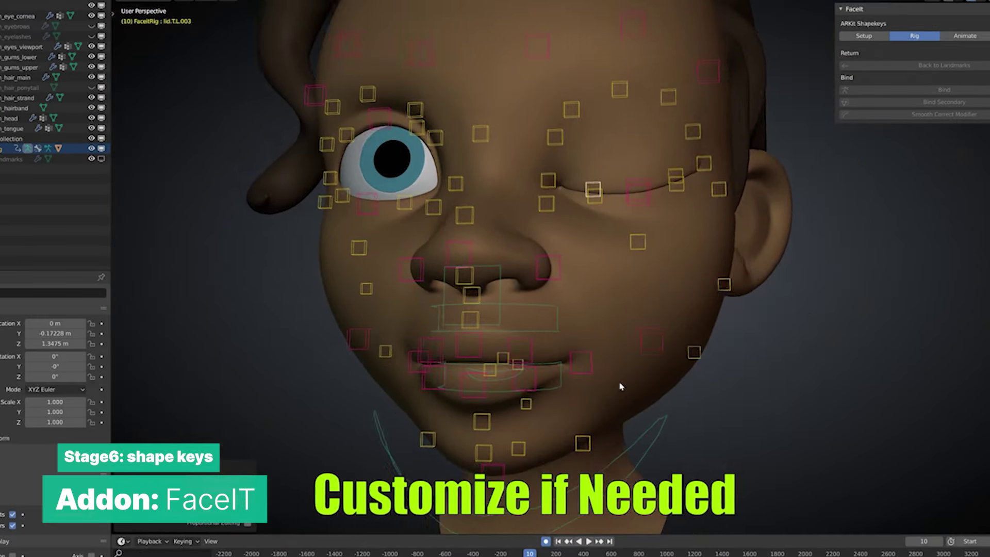
left_click(959, 36)
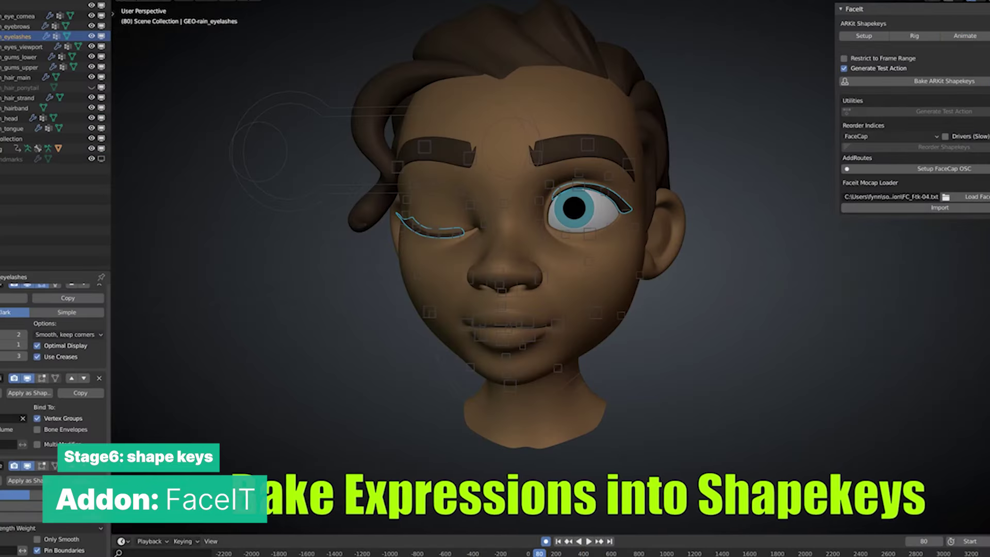
left_click(985, 81)
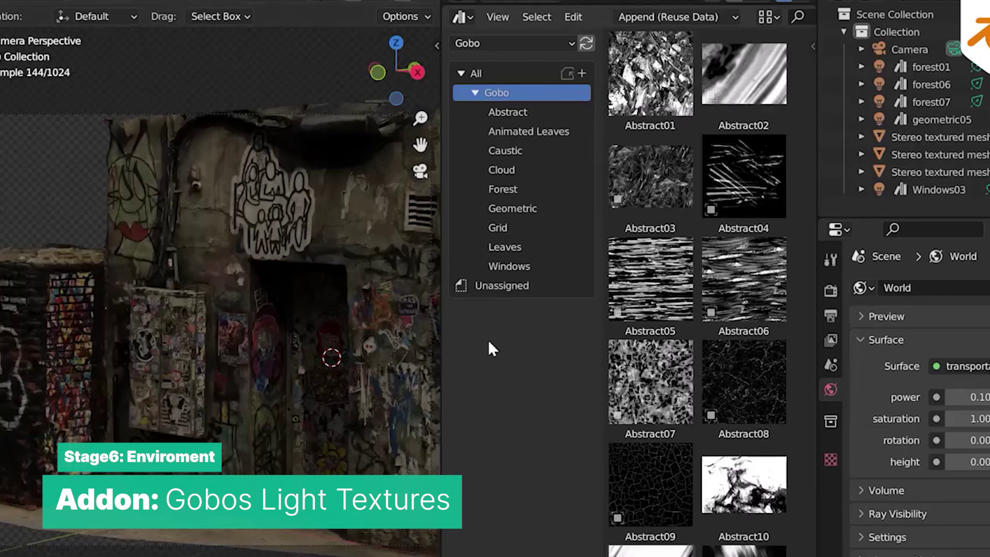
Place the forest06 gobo spotlight in the scene and tint it pale cream
left_click(515, 189)
left_click_drag(744, 279, 309, 258)
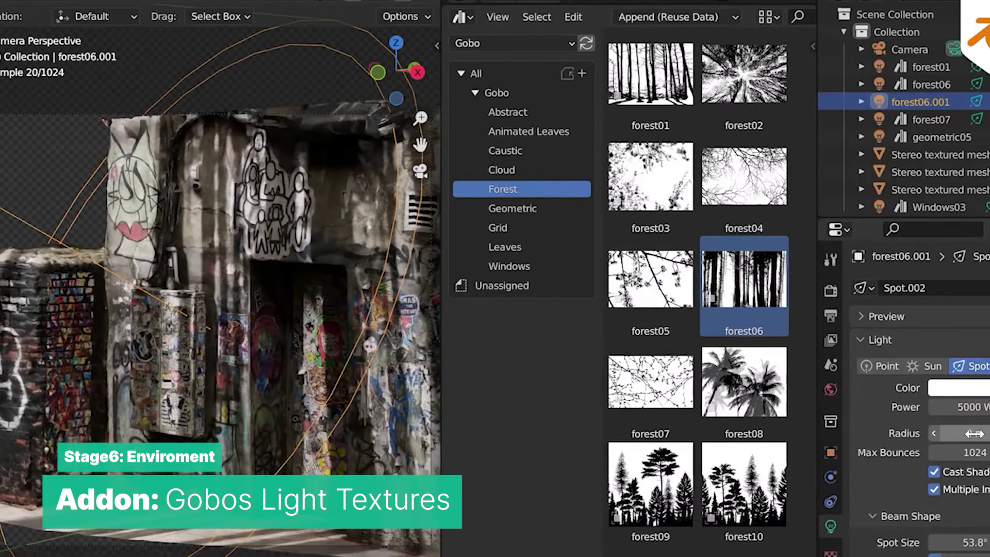
left_click(959, 387)
left_click(936, 95)
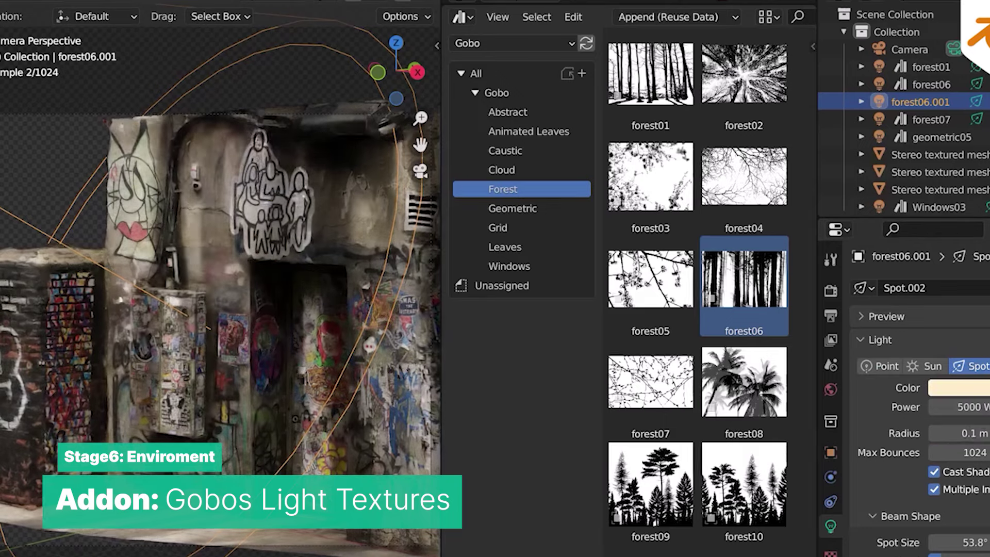
Drop the caustic02 gobo light near the cube in an enlarged viewport without the sidebar
key("ctrl+space")
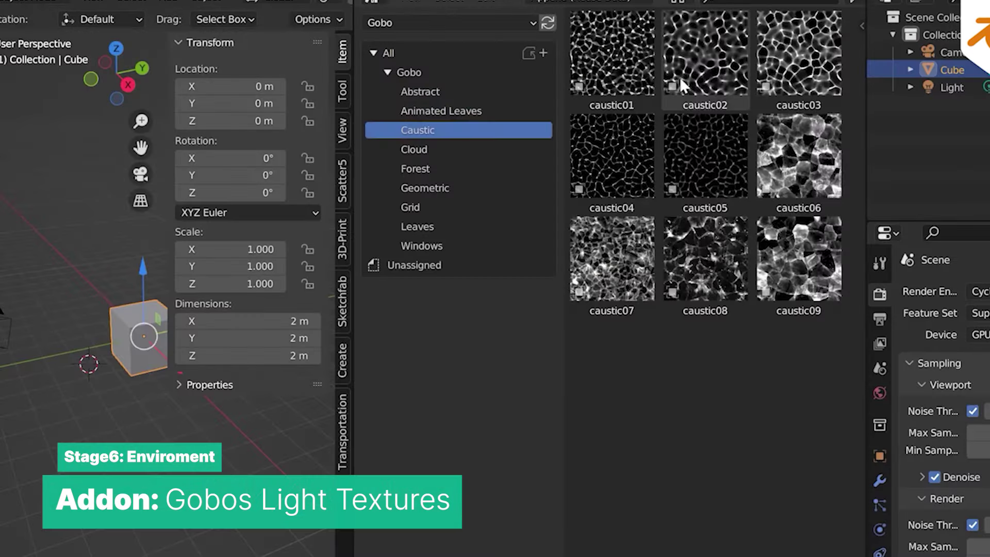
left_click_drag(679, 76, 214, 231)
left_click_drag(88, 278, 89, 274)
key("n")
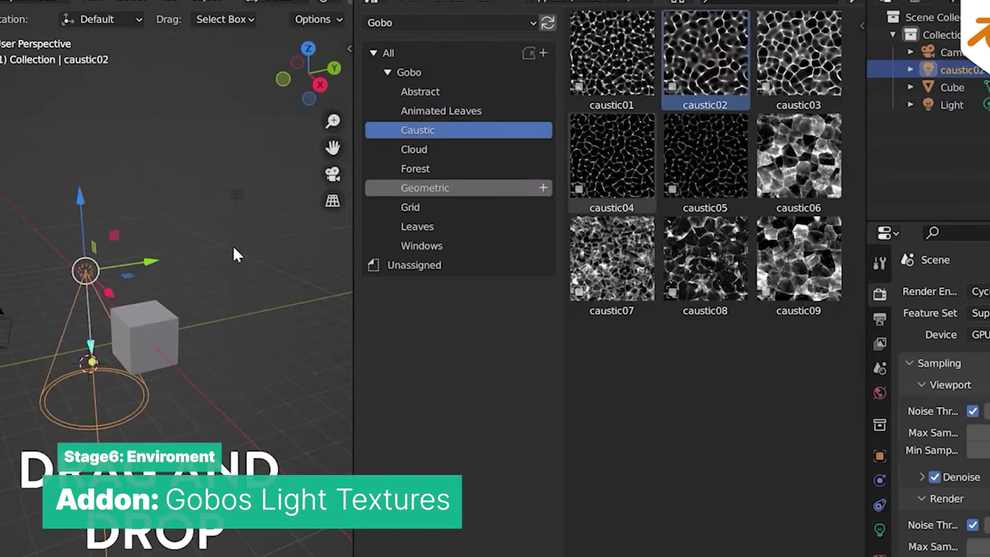
Browse the Geometric, Grid and Leaves gobo collections and view the scene through the camera
left_click(421, 188)
left_click(444, 207)
left_click(444, 227)
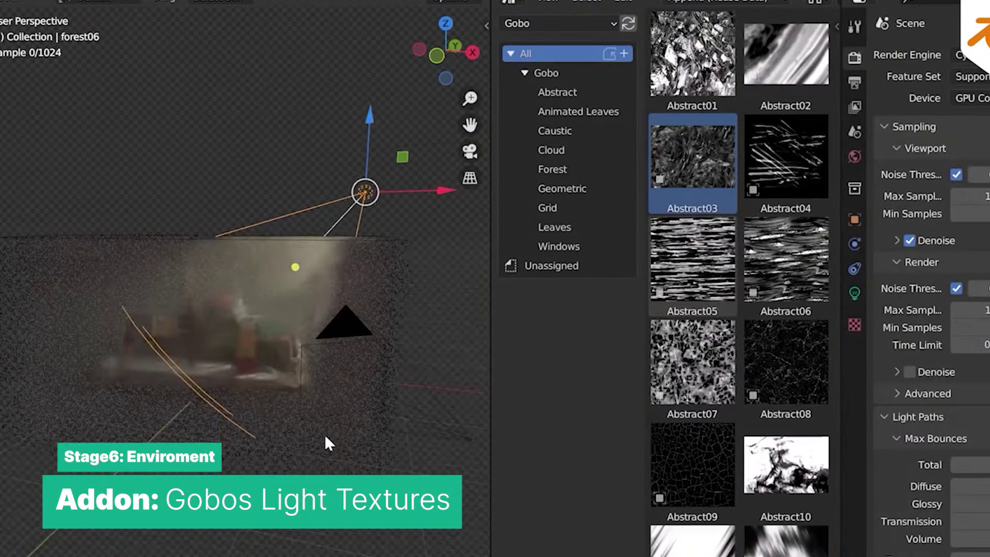
key("KP_0")
scroll(330, 394, "up", 3)
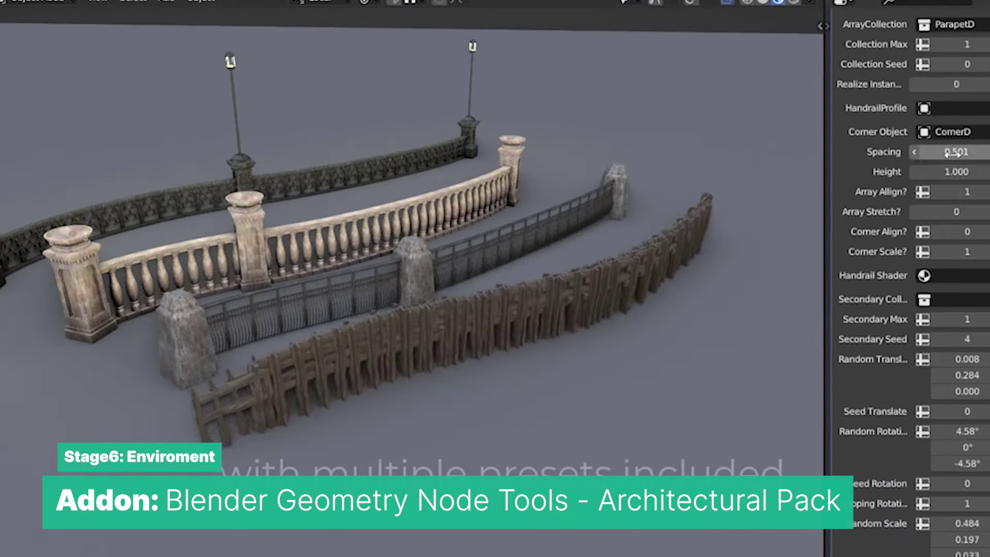
Widen the wooden fence post spacing, flatten a wall piece, and randomly rotate the ring buildings
left_click_drag(952, 153, 982, 152)
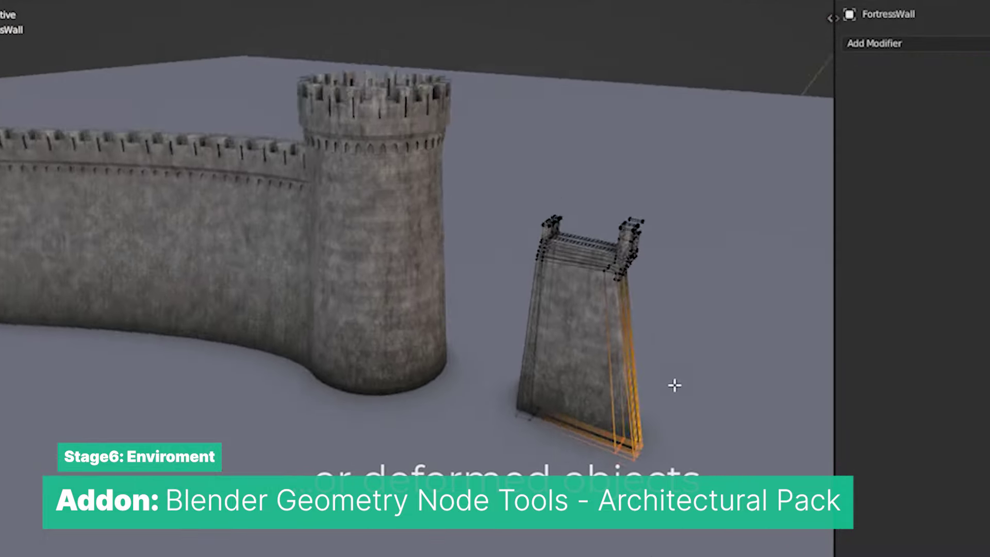
key("s")
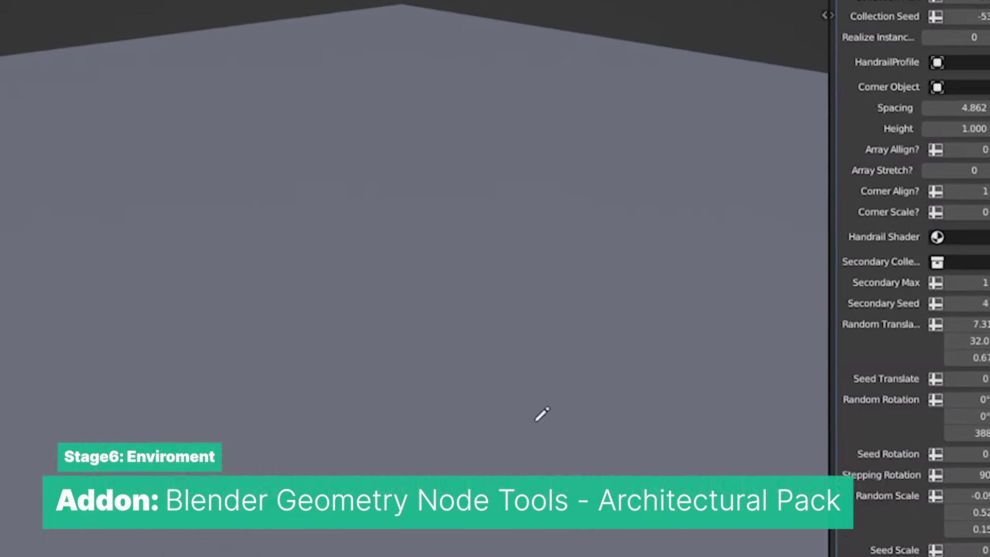
left_click_drag(969, 434, 660, 395)
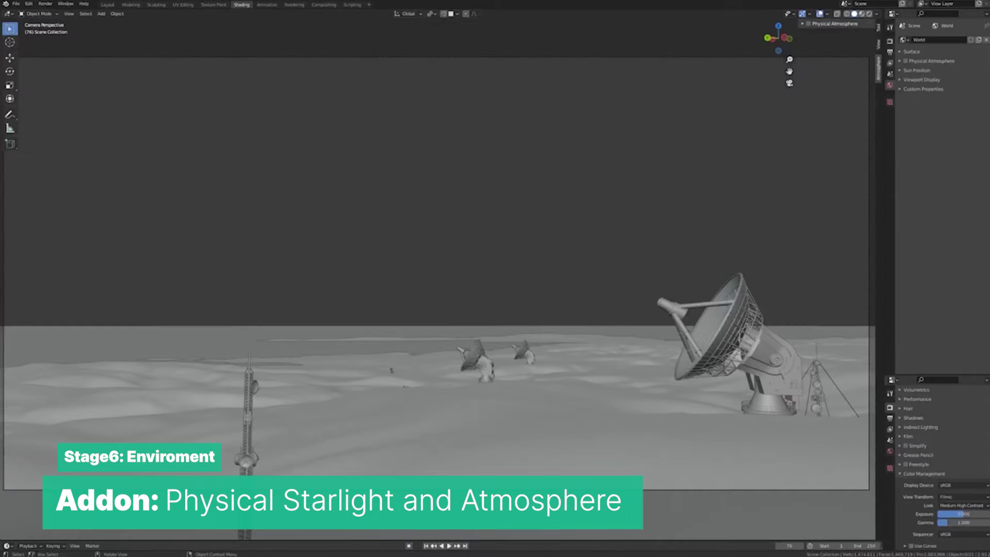
In rendered shading, lower the sun and try the binary cool and hazy evening sky presets
left_click(870, 14)
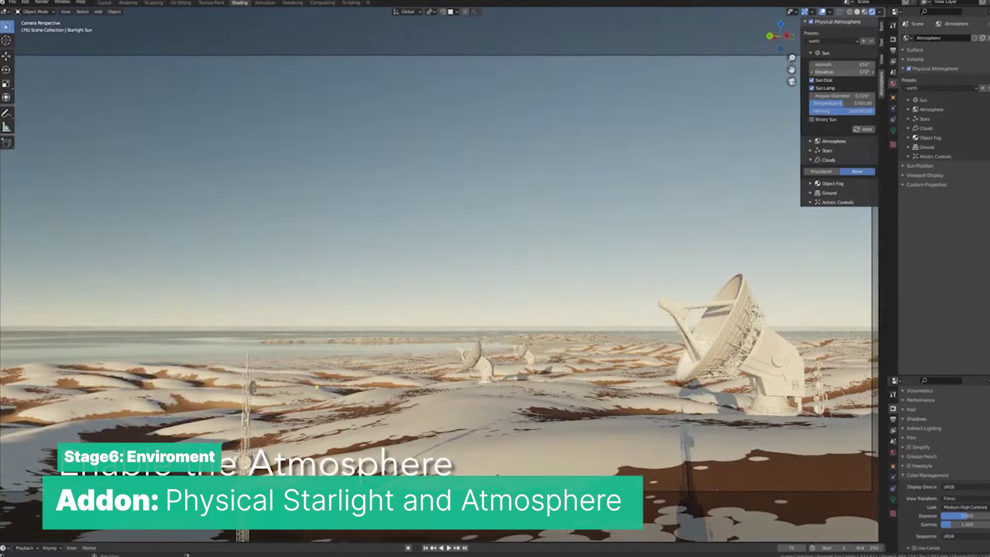
left_click_drag(841, 72, 845, 72)
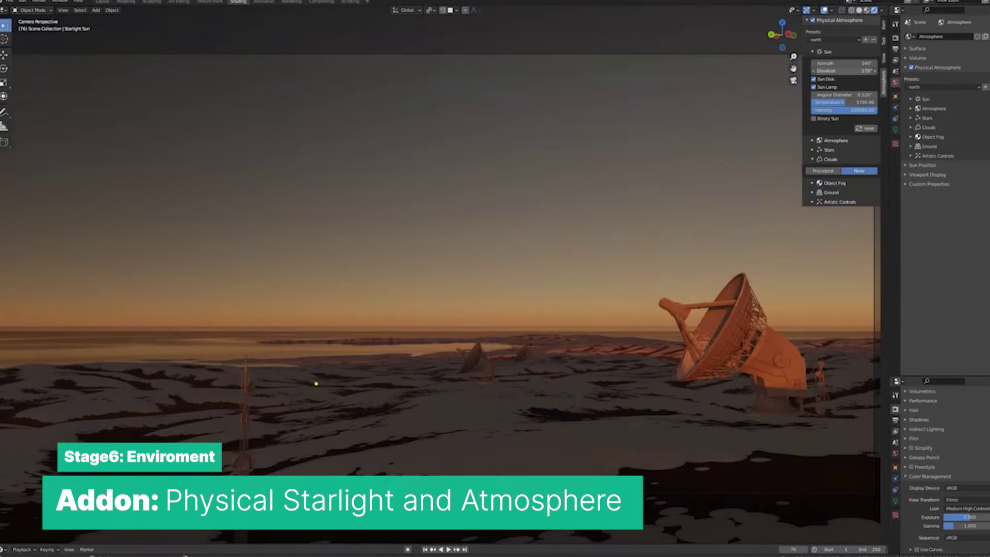
left_click(834, 55)
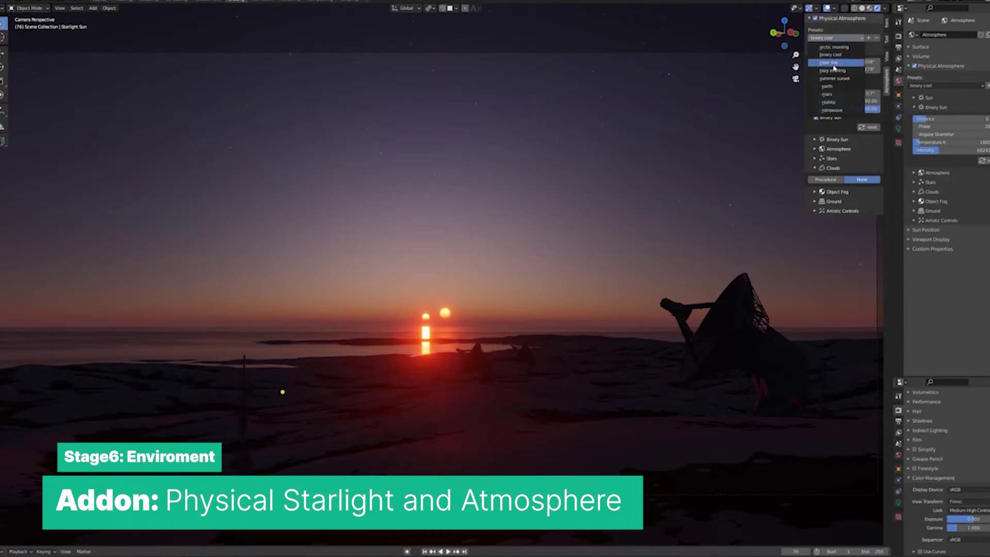
left_click(832, 71)
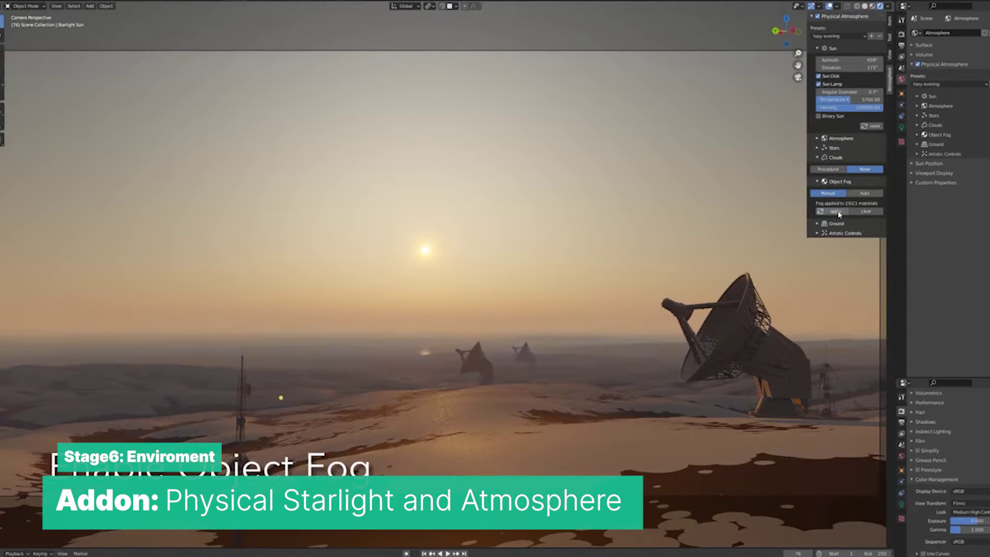
Try the summer sunset preset, then binary cool with atmosphere colour, and enable procedural clouds
middle_click_drag(501, 336, 600, 317)
left_click(847, 76)
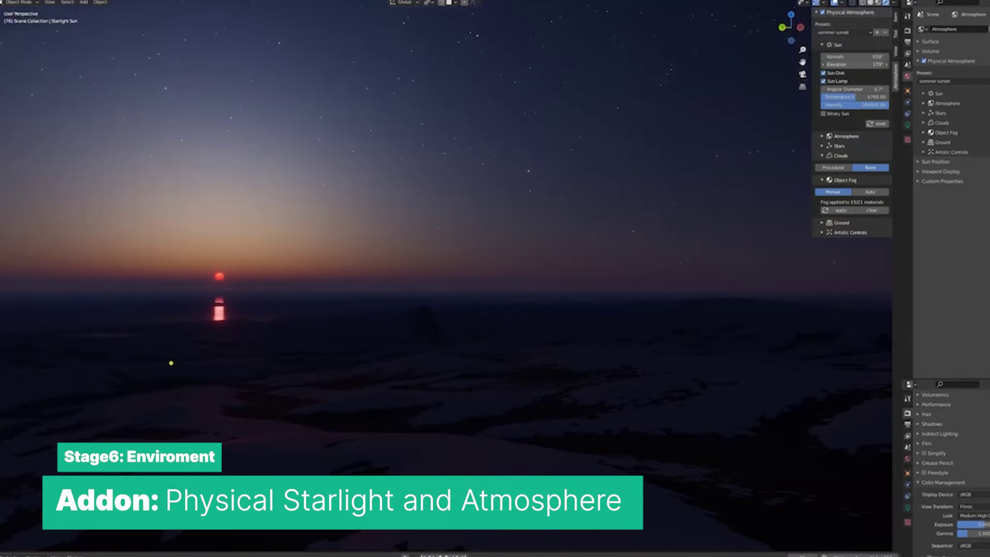
left_click(926, 103)
left_click(973, 64)
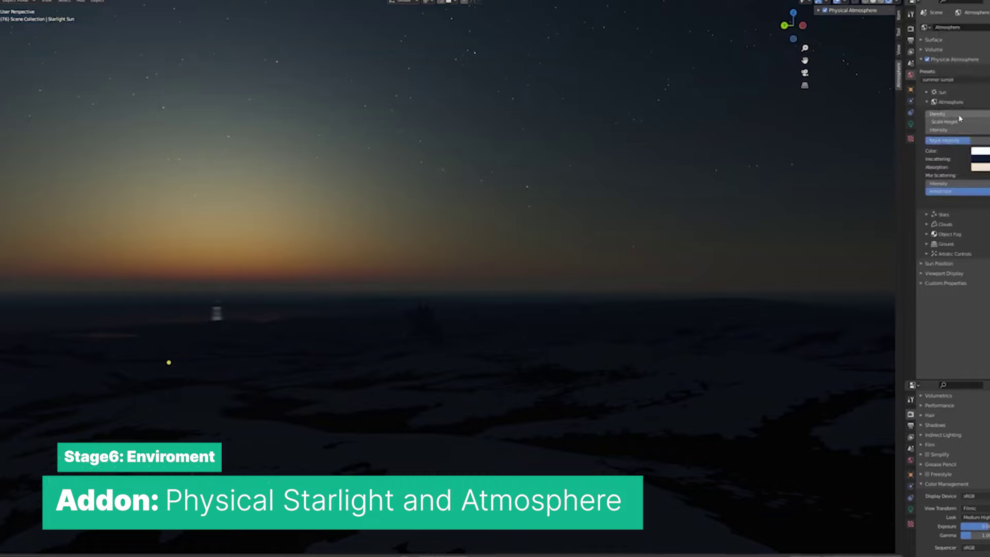
left_click(945, 96)
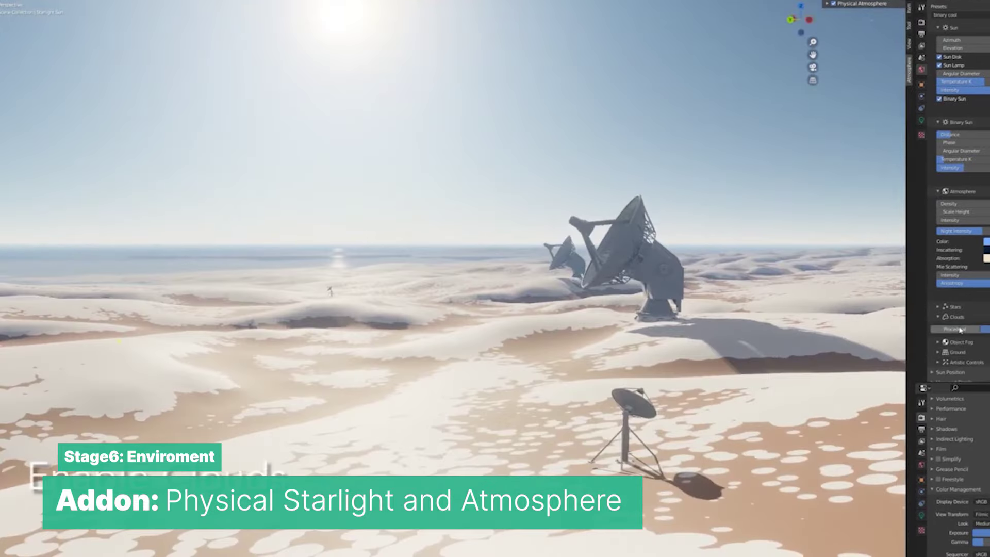
left_click(958, 328)
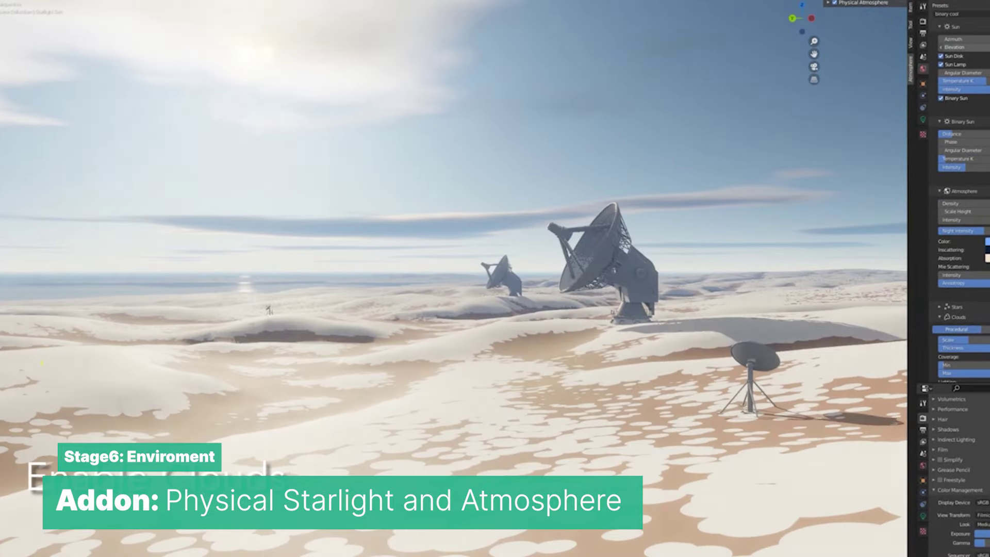